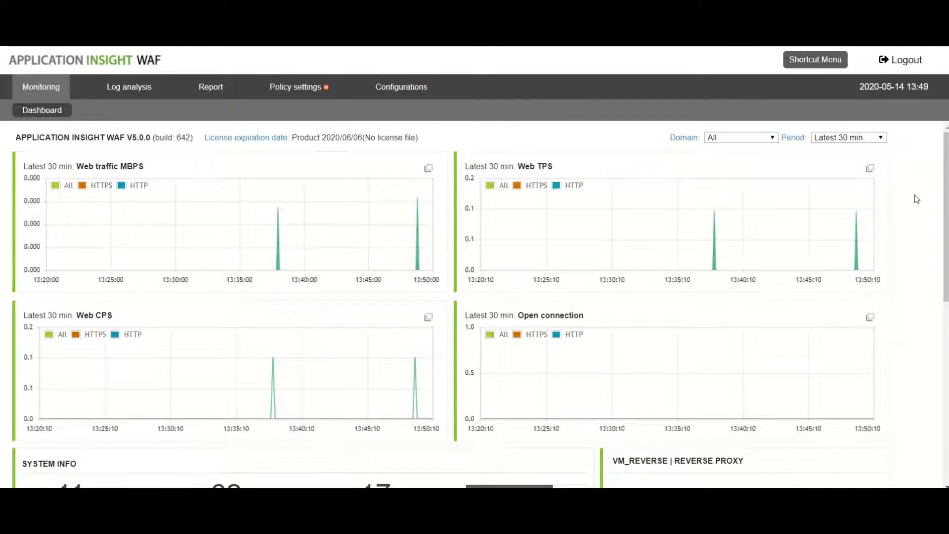
# - Review the monitoring dashboard's traffic, system and detection sections and the available domain options
pyautogui.scroll(-1, 472, 366)
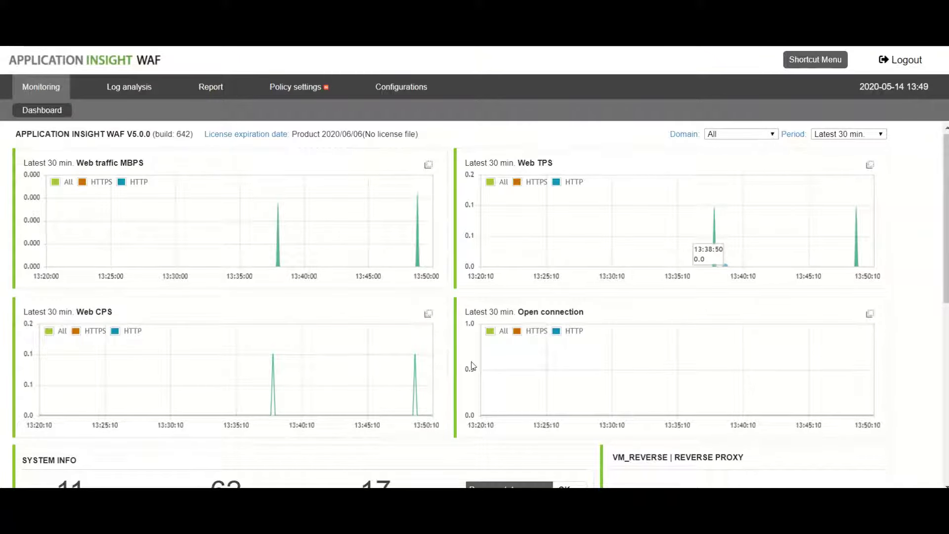
pyautogui.scroll(-8, 472, 366)
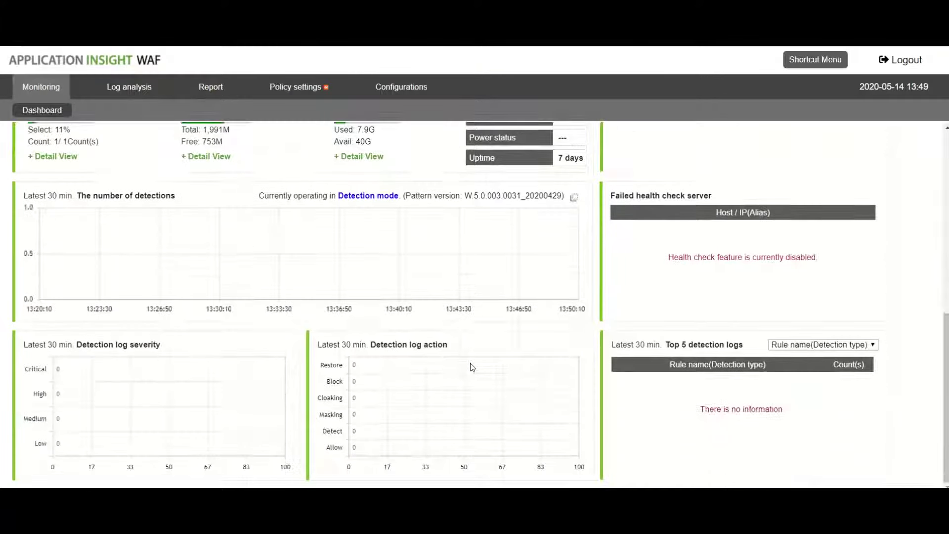
pyautogui.scroll(6, 472, 366)
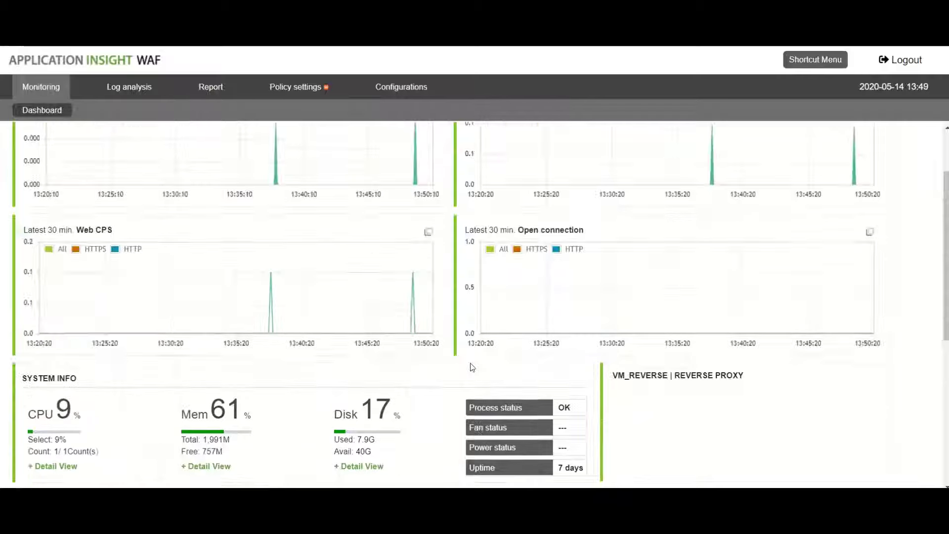
pyautogui.scroll(2, 472, 367)
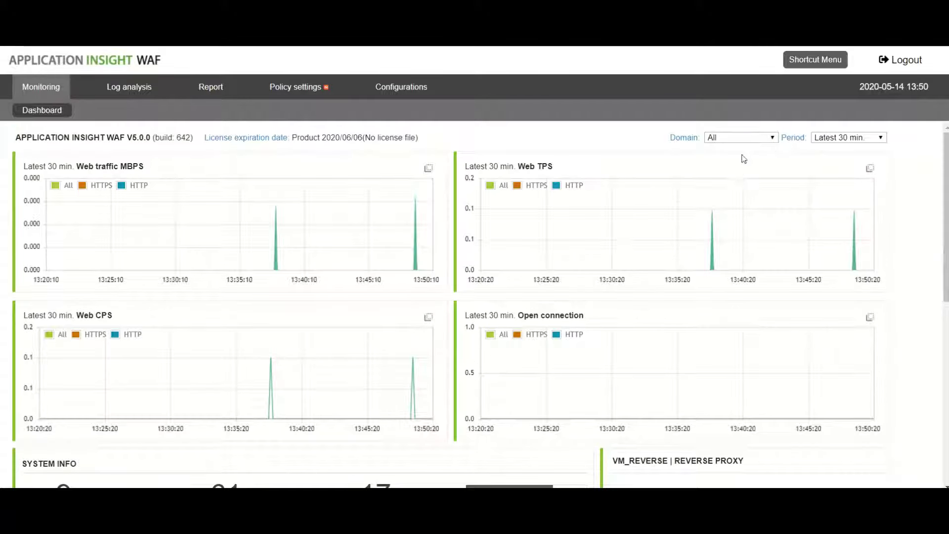
pyautogui.click(761, 138)
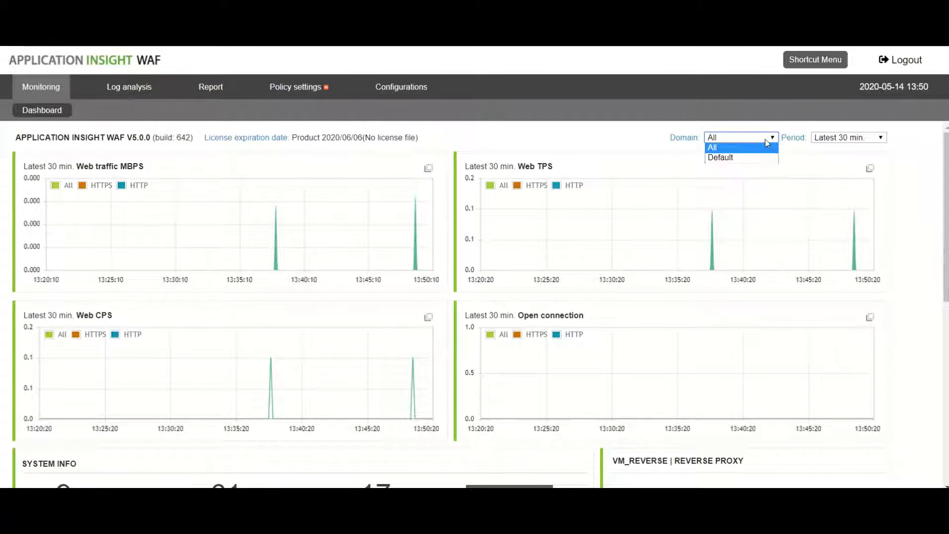
pyautogui.click(765, 145)
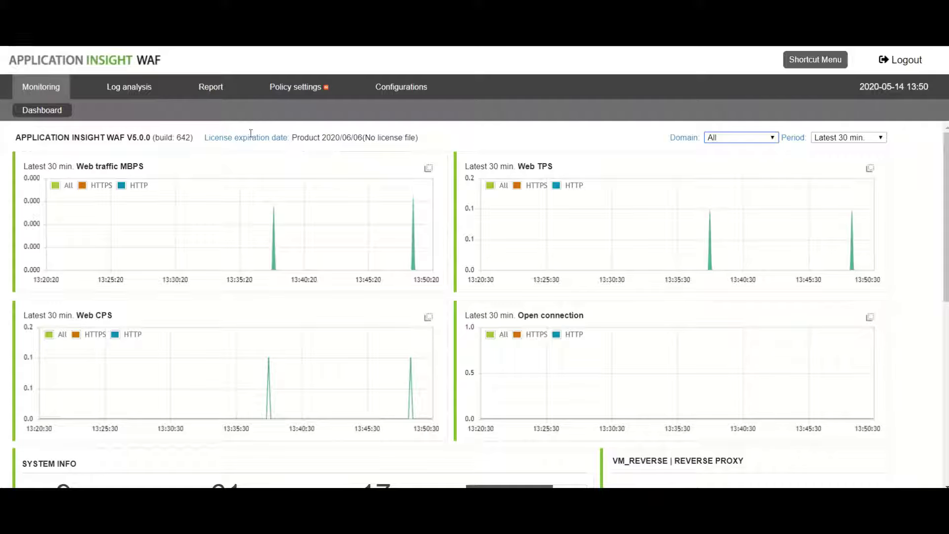
# - Search the past month's detection logs with the detection type filter set to IP Blacklist
pyautogui.click(117, 90)
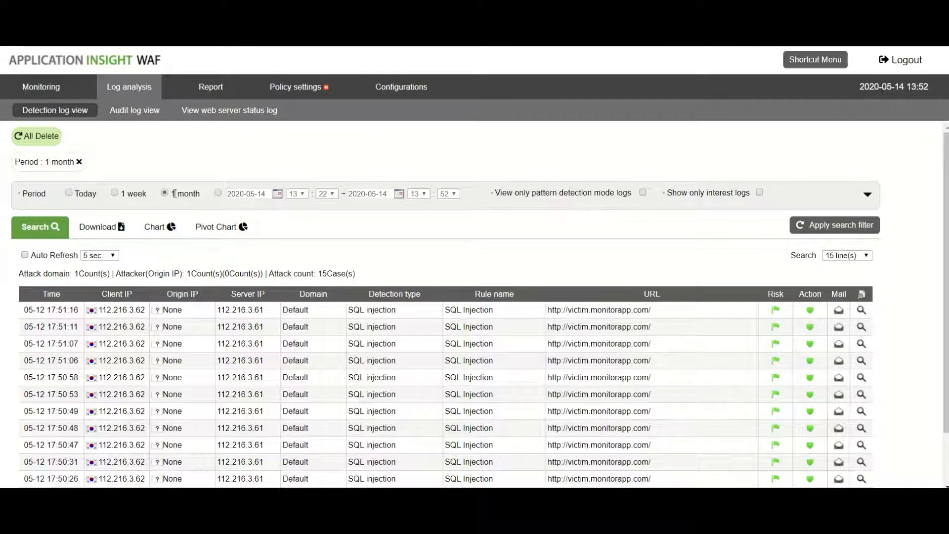
pyautogui.click(869, 198)
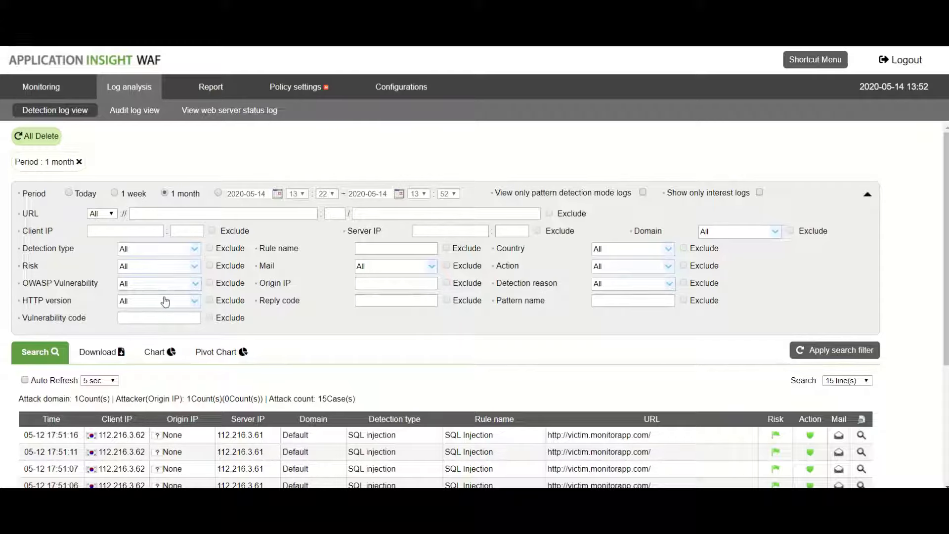
pyautogui.click(168, 249)
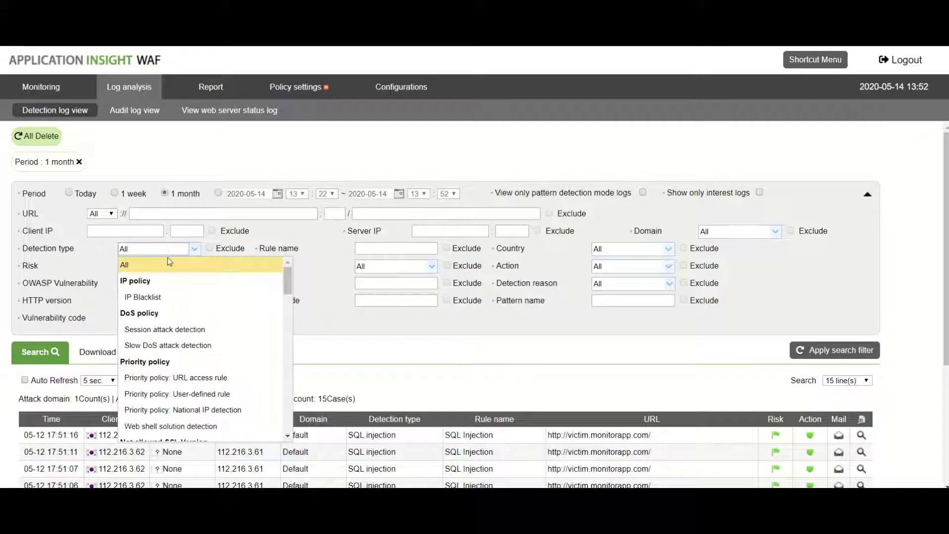
pyautogui.click(165, 296)
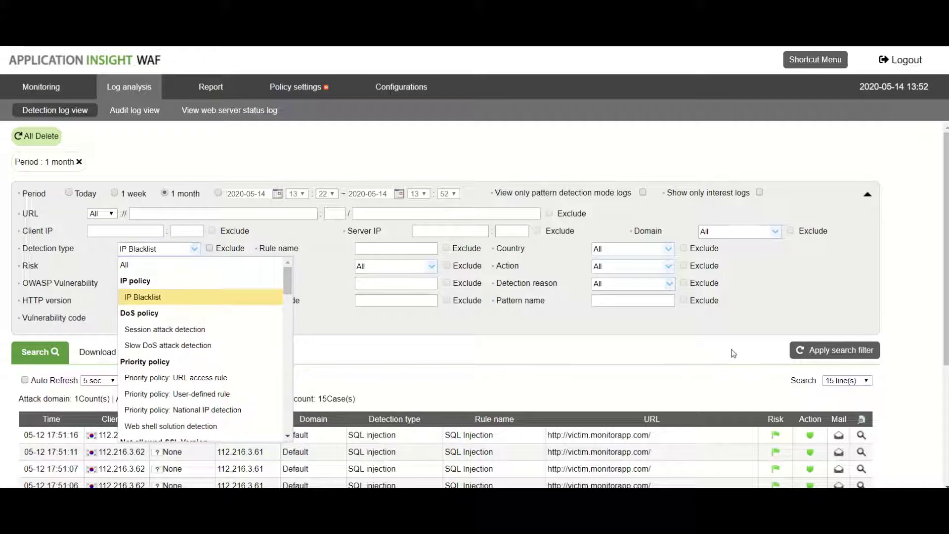
pyautogui.click(816, 352)
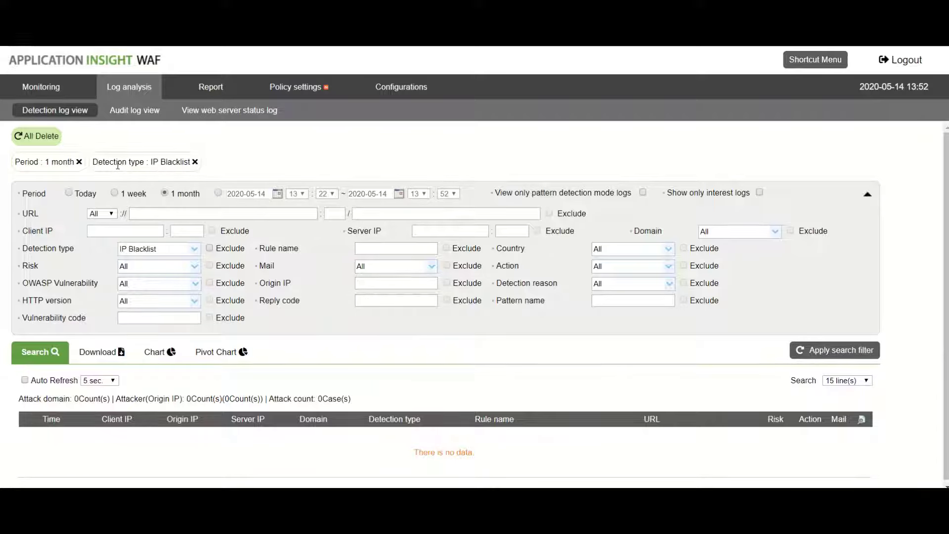
# - Remove the IP Blacklist detection type condition from the detection log search
pyautogui.tripleClick(203, 171)
pyautogui.click(213, 165)
pyautogui.click(196, 163)
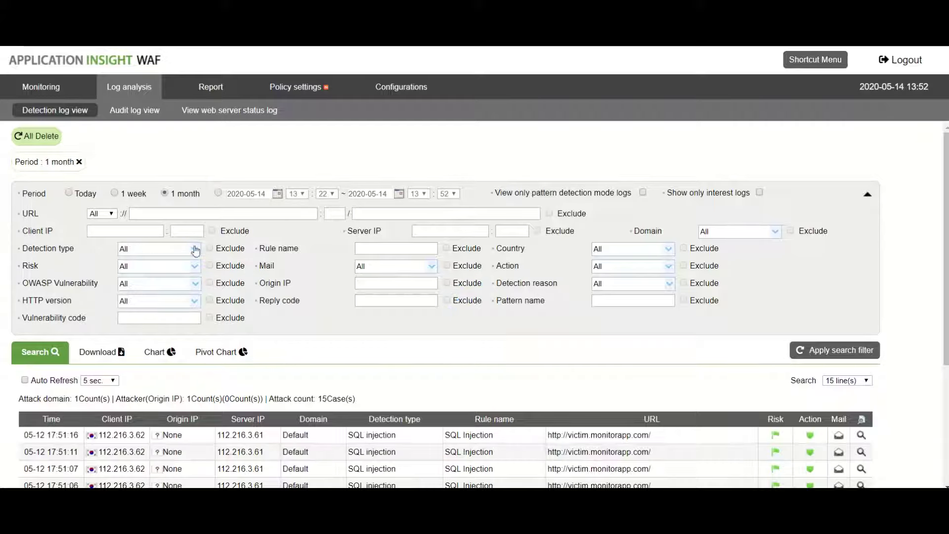
# - Open the detail view of the 05-12 17:51:16 SQL injection log and look over the AICC Portal threat dashboard
pyautogui.scroll(-4, 298, 260)
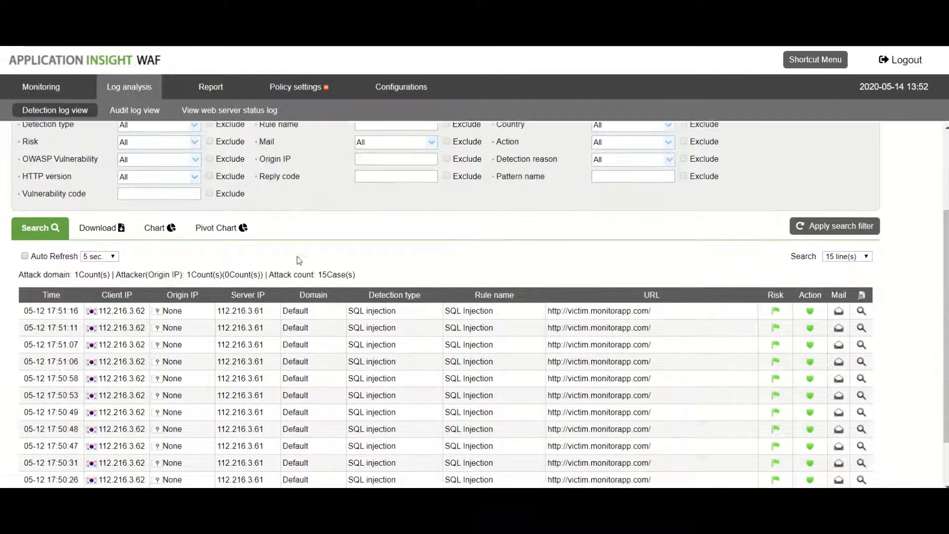
pyautogui.scroll(1, 483, 311)
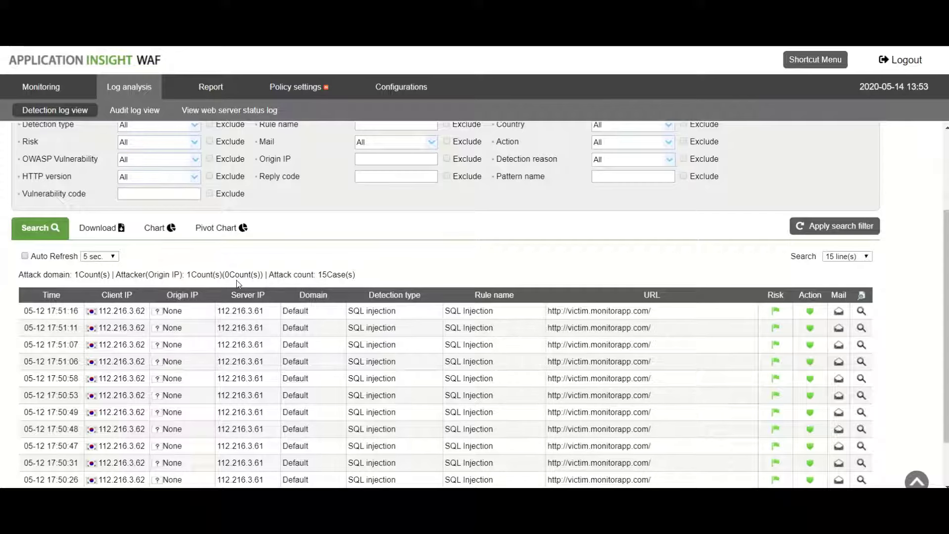
pyautogui.click(861, 311)
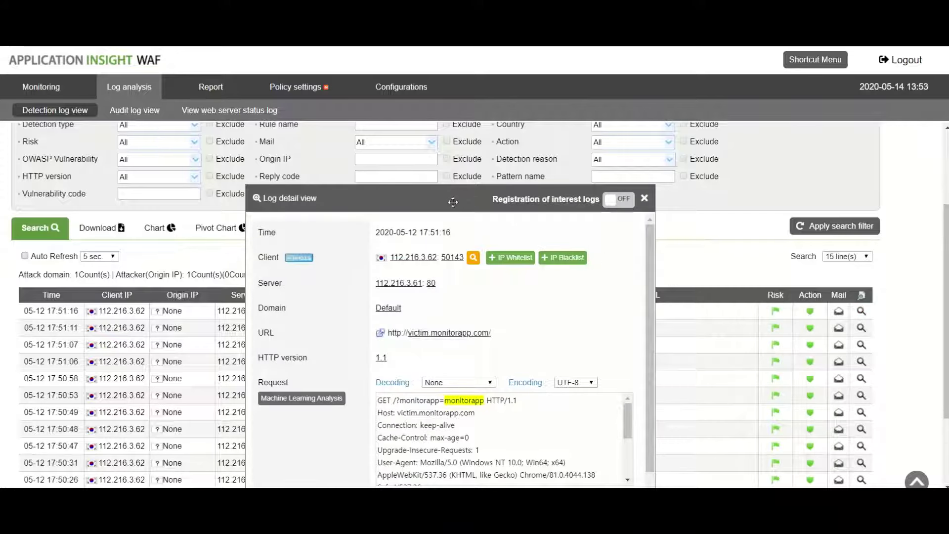
pyautogui.scroll(-2, 453, 201)
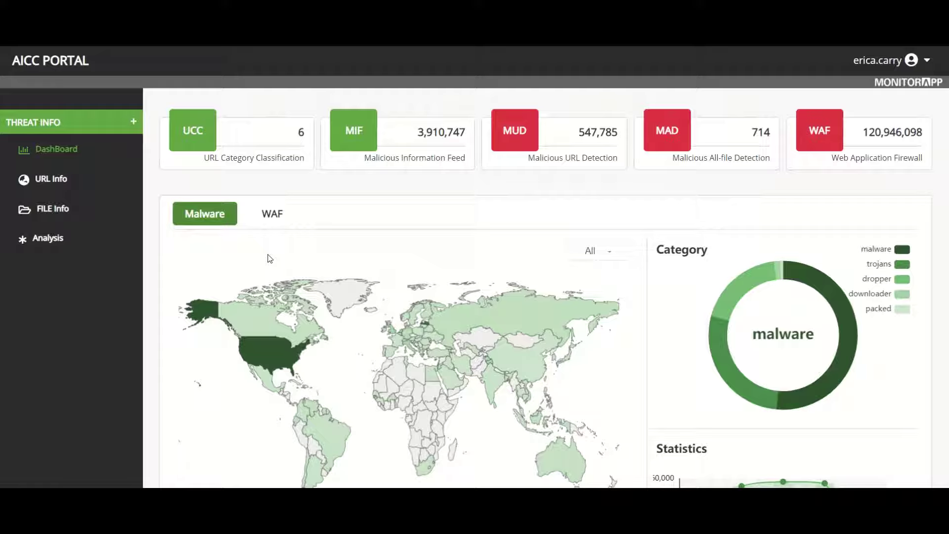
pyautogui.scroll(-15, 270, 259)
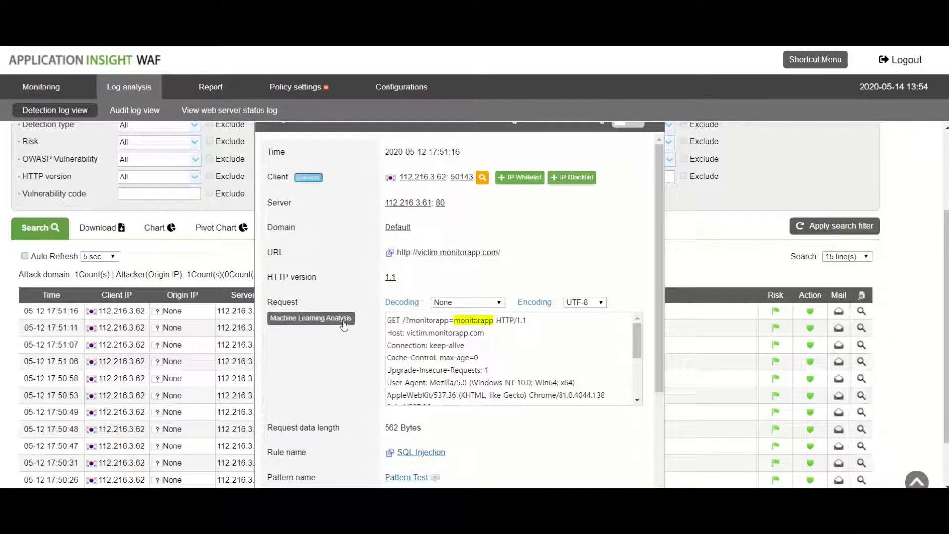
# - Run Machine Learning Analysis on the logged request, examine the SQL injection attack score, and close the analysis
pyautogui.click(343, 321)
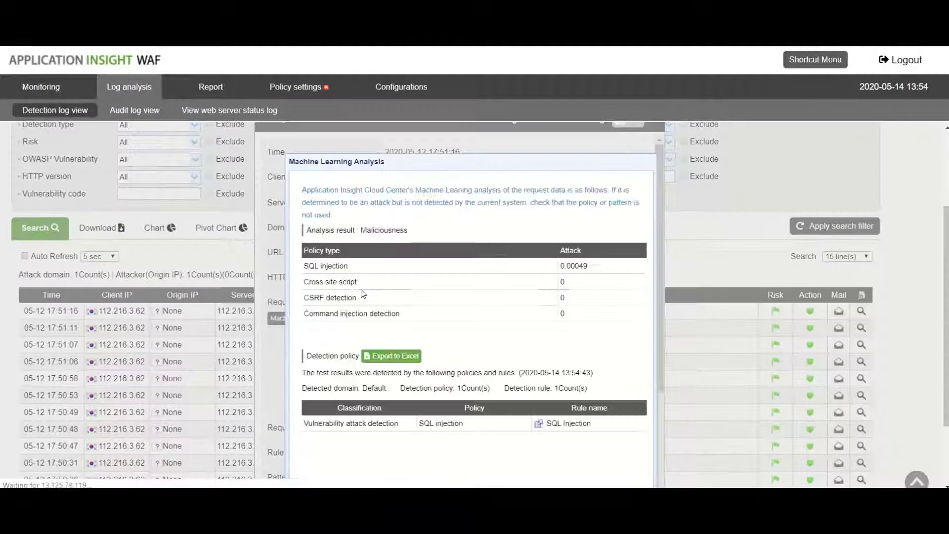
pyautogui.moveTo(427, 159); pyautogui.dragTo(413, 128)
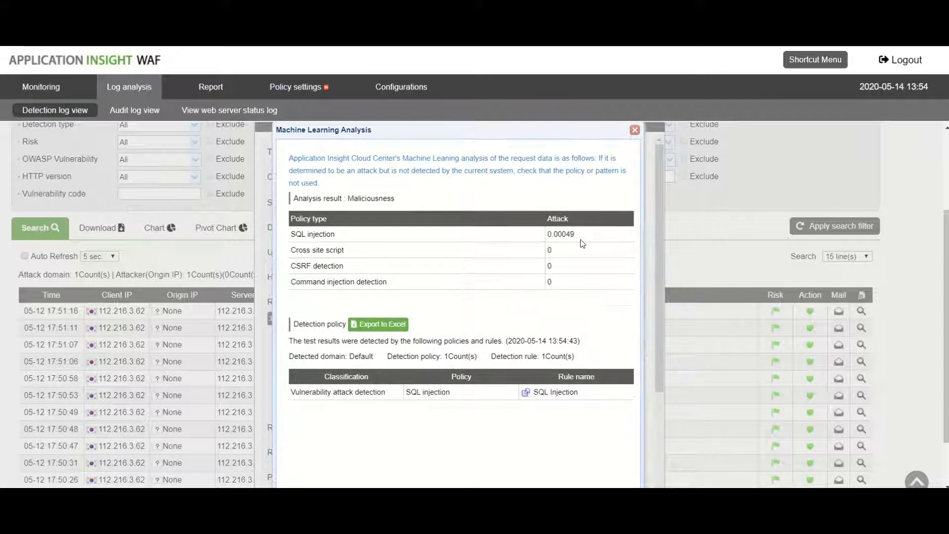
pyautogui.moveTo(285, 239); pyautogui.dragTo(581, 292)
pyautogui.click(581, 292)
pyautogui.moveTo(577, 235); pyautogui.dragTo(544, 235)
pyautogui.moveTo(586, 236); pyautogui.dragTo(546, 236)
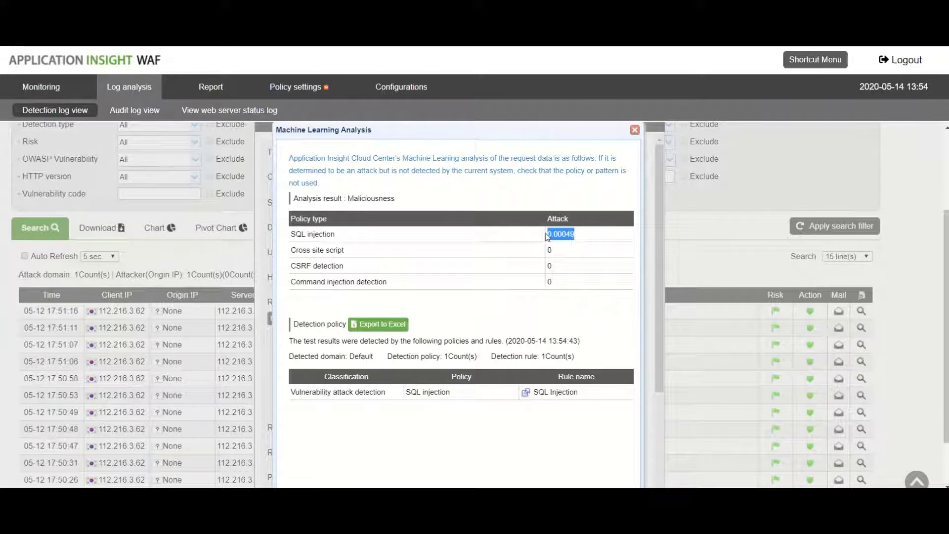
pyautogui.click(523, 244)
pyautogui.moveTo(583, 239); pyautogui.dragTo(529, 238)
pyautogui.click(517, 239)
pyautogui.click(529, 238)
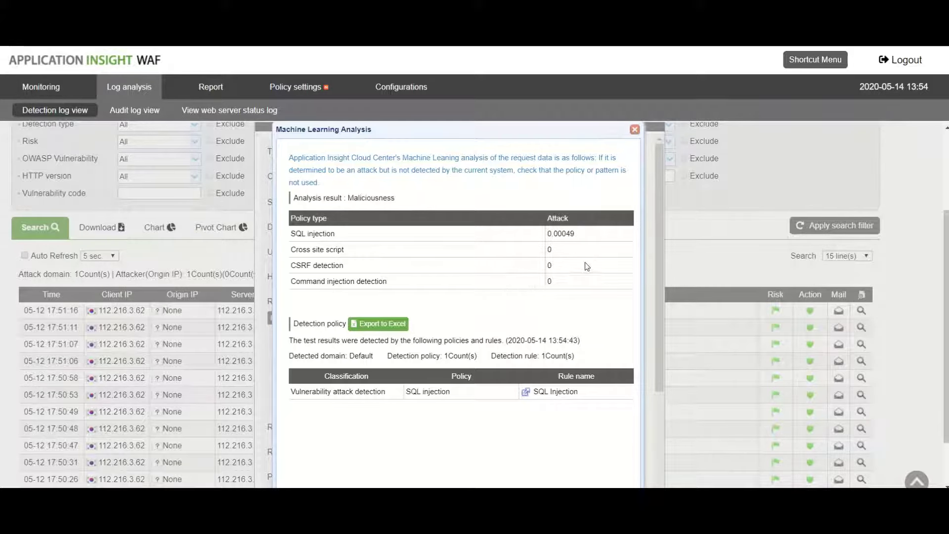
pyautogui.click(635, 129)
# - Review the rule, pattern, detection reason, severity and action in the log details, and close the detail view
pyautogui.scroll(-3, 620, 282)
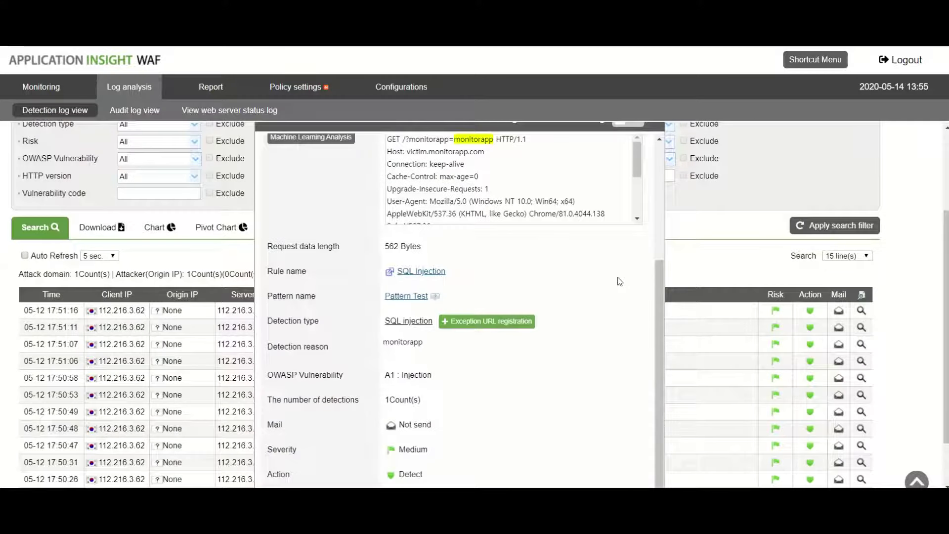
pyautogui.scroll(-2, 620, 282)
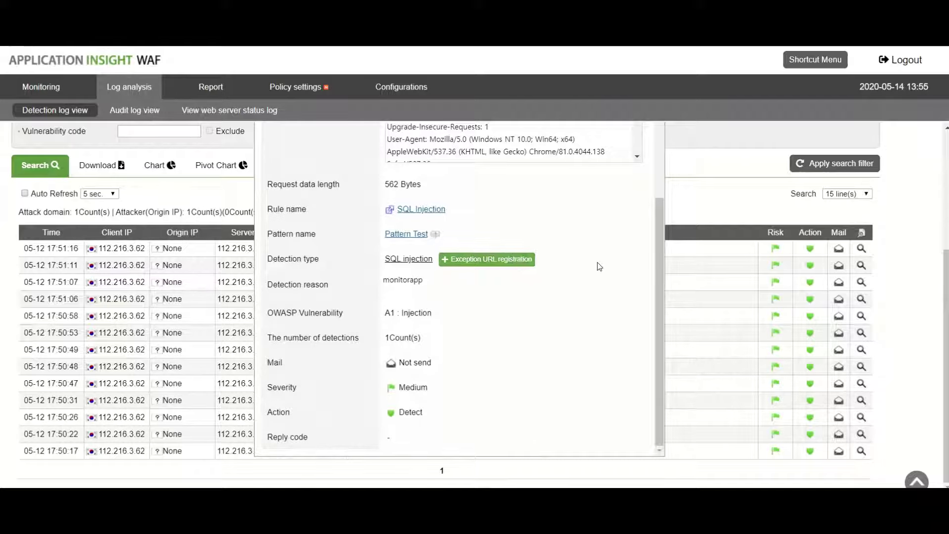
pyautogui.scroll(8, 597, 265)
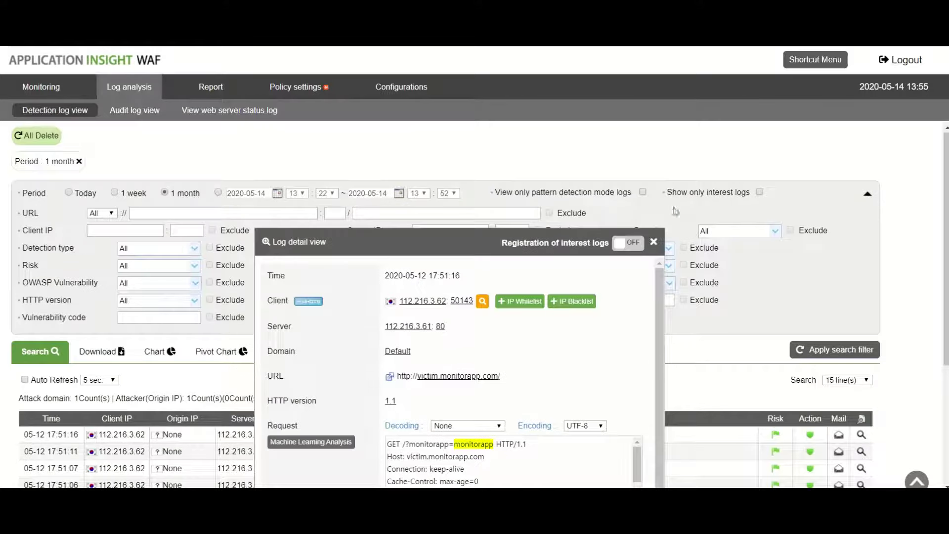
pyautogui.click(654, 242)
# - Examine the audit log's search filters and download list, and view the web server status log
pyautogui.click(131, 112)
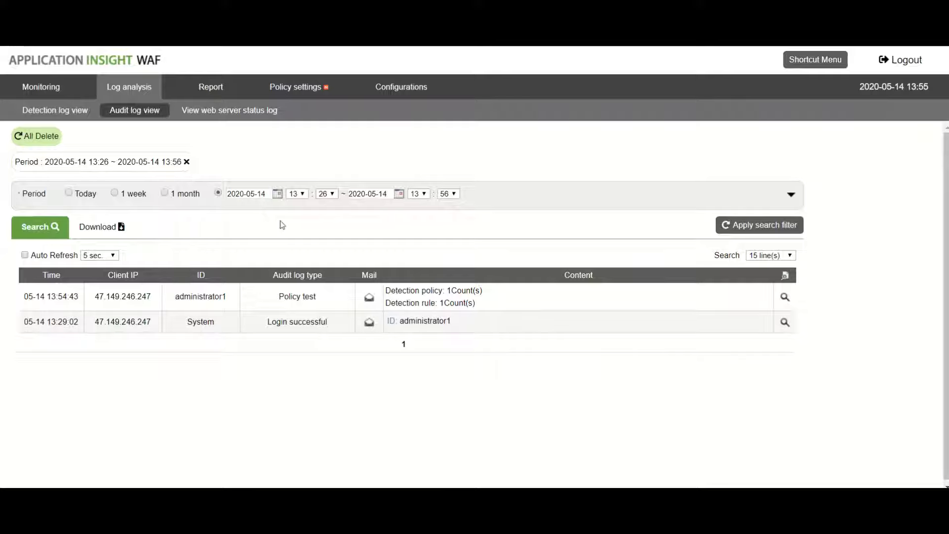
pyautogui.click(791, 195)
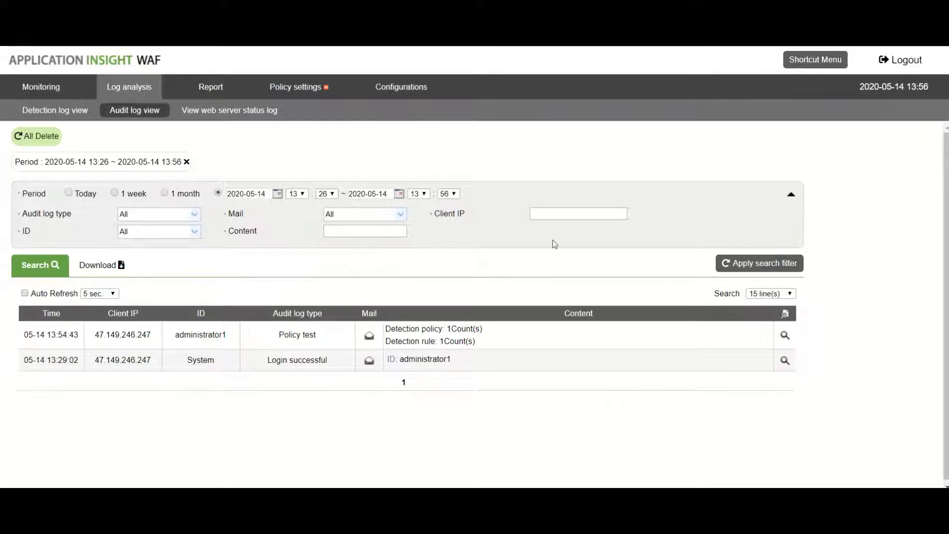
pyautogui.click(127, 267)
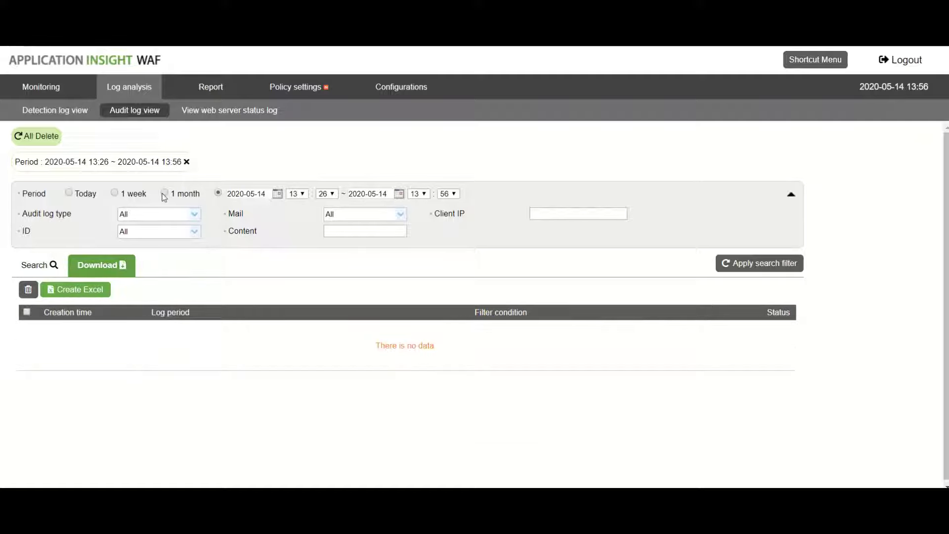
pyautogui.click(203, 120)
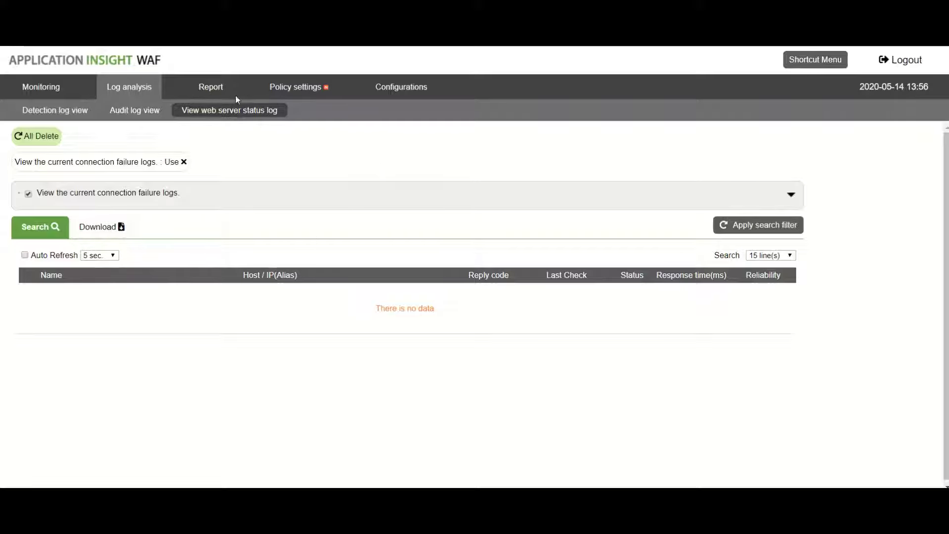
# - Review the creation options for the detection log, web traffic and web accelerator reports
pyautogui.moveTo(225, 89)
pyautogui.click(79, 112)
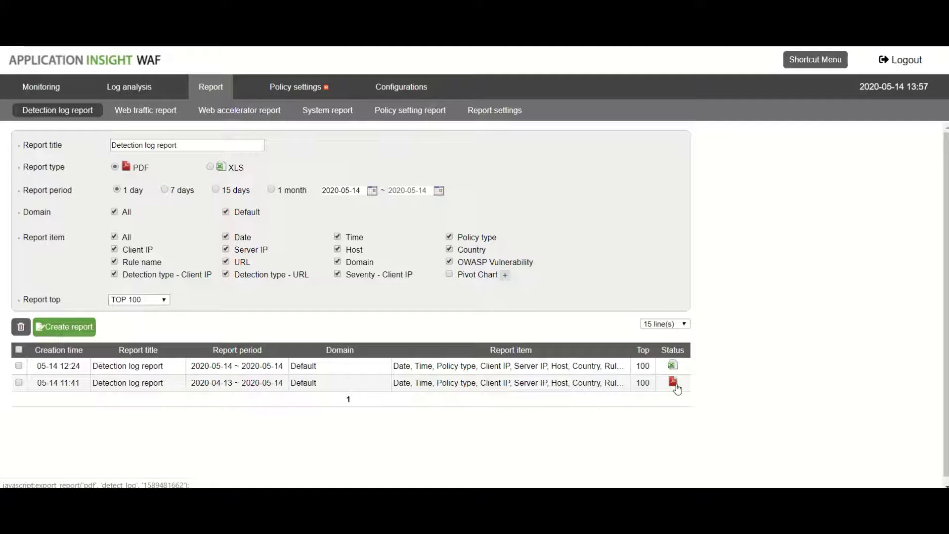
pyautogui.click(134, 114)
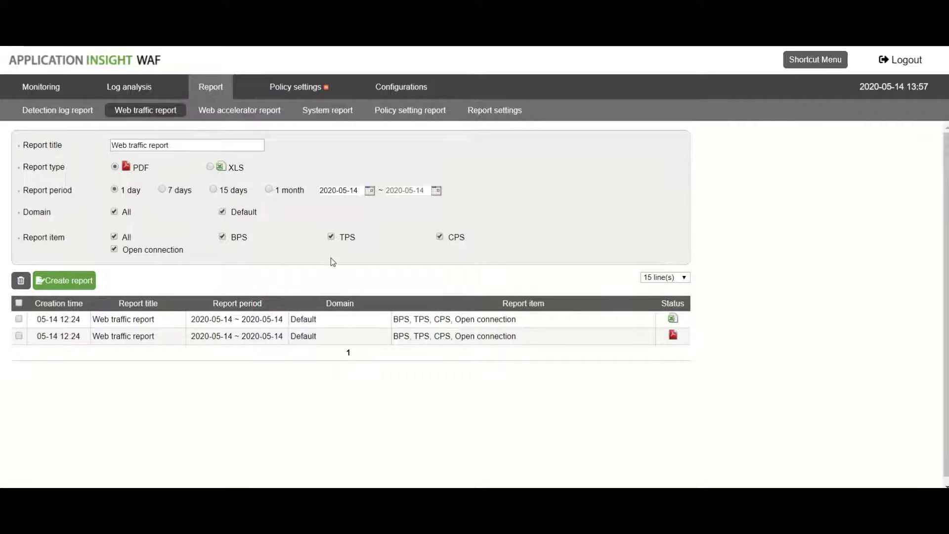
pyautogui.click(239, 114)
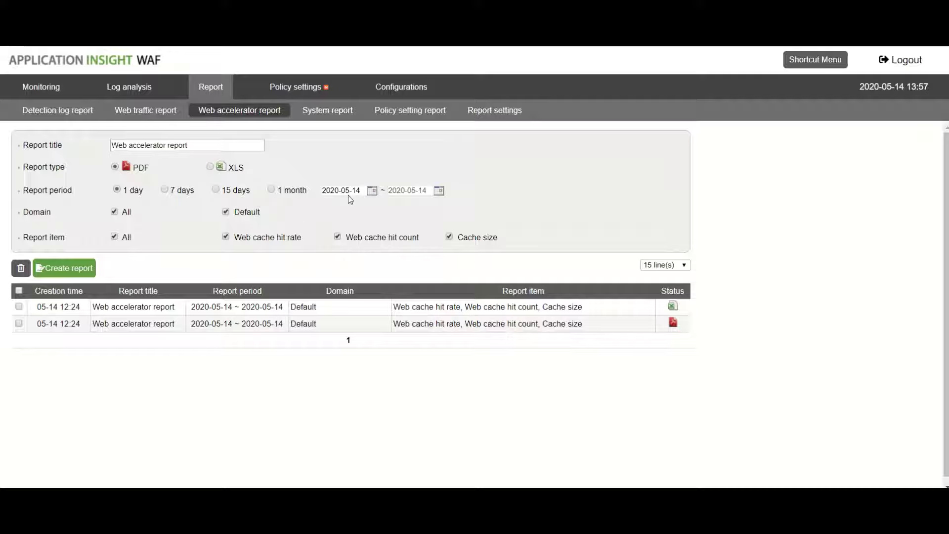
# - Review the system and policy setting report options and the periodic report and email settings
pyautogui.click(332, 117)
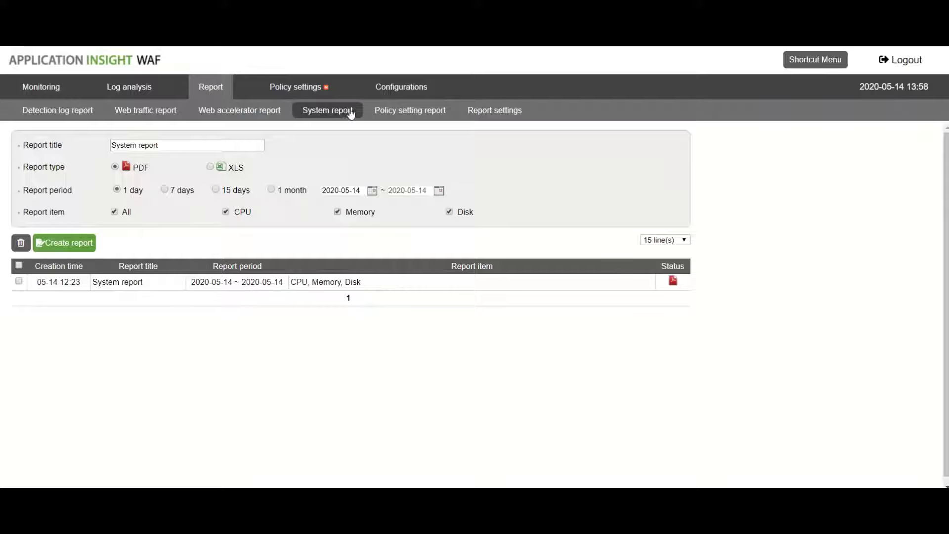
pyautogui.click(388, 115)
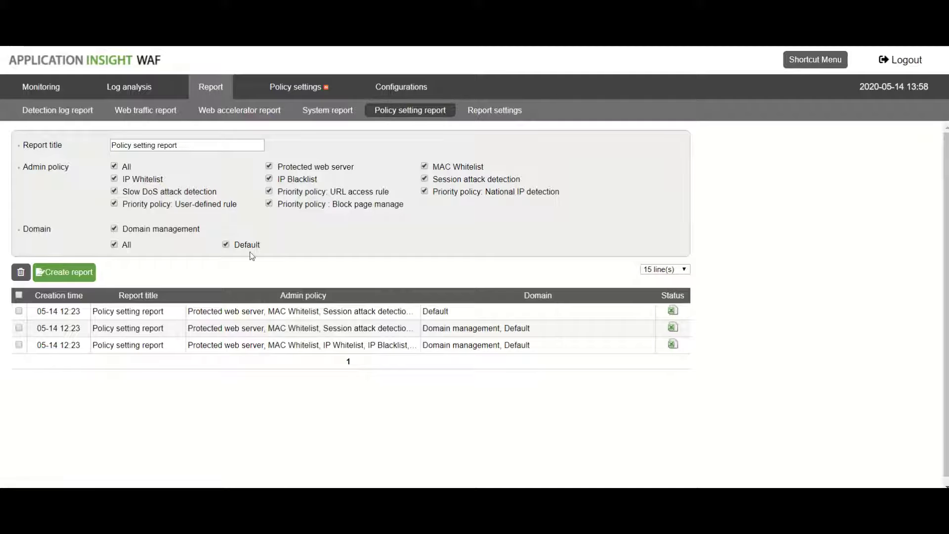
pyautogui.click(463, 113)
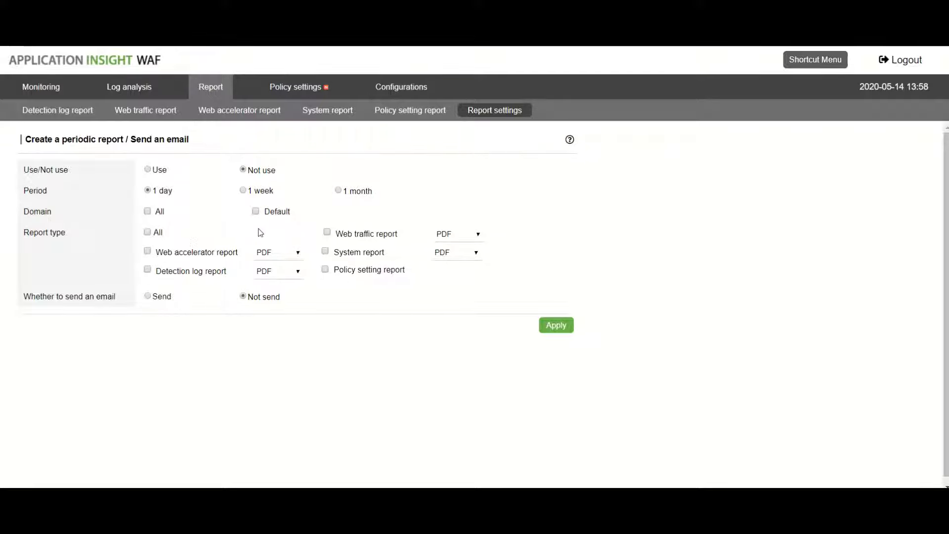
# - Review the operation mode options and the list of available items in the default policy settings
pyautogui.moveTo(283, 95)
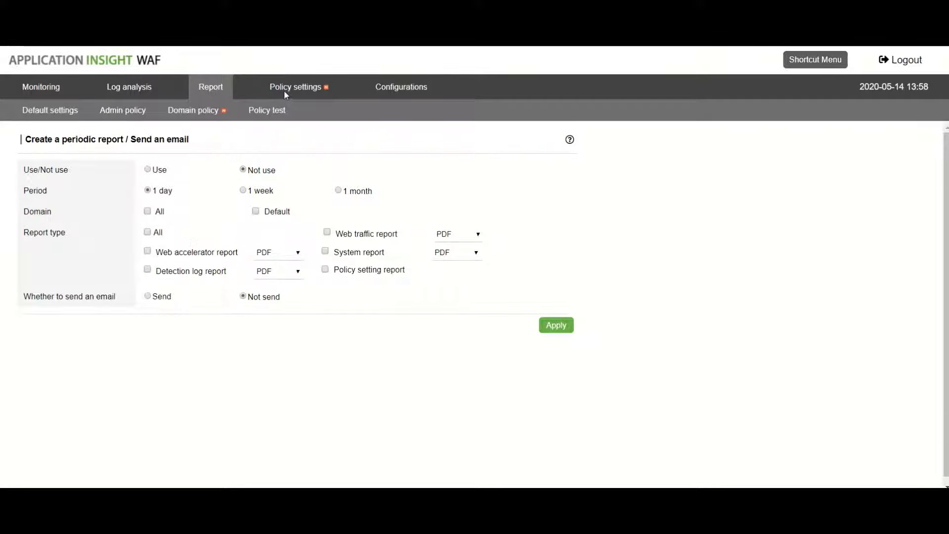
pyautogui.click(61, 117)
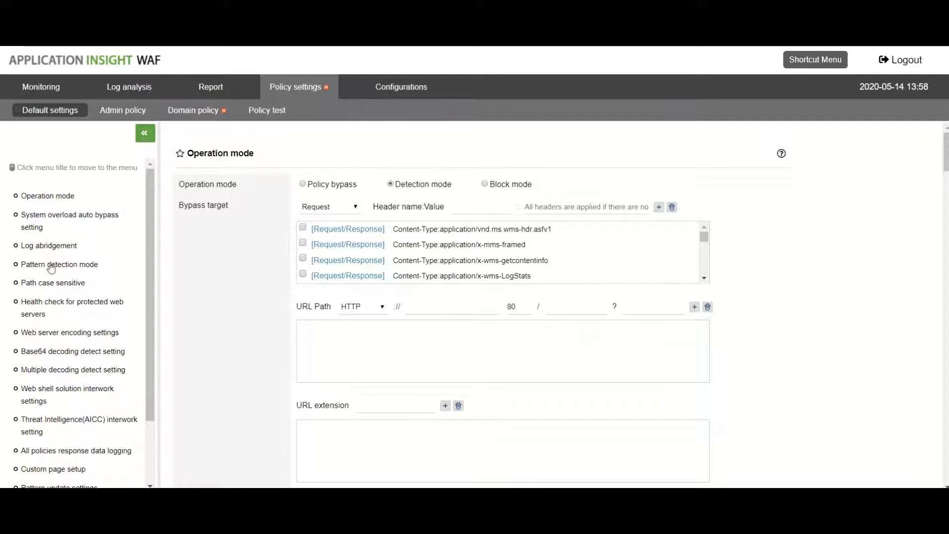
pyautogui.scroll(-2, 54, 334)
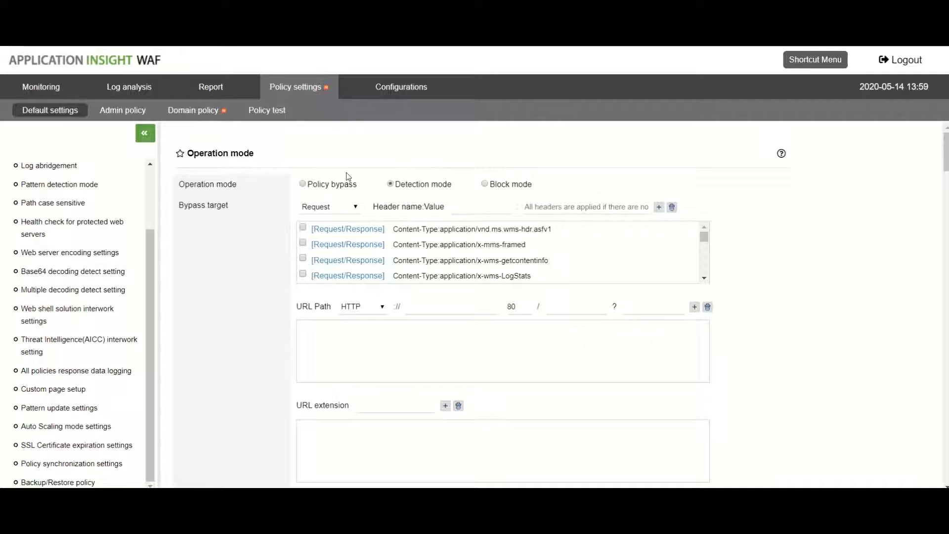
# - Open the admin policy and select all policies in its apply/cancel list
pyautogui.click(123, 110)
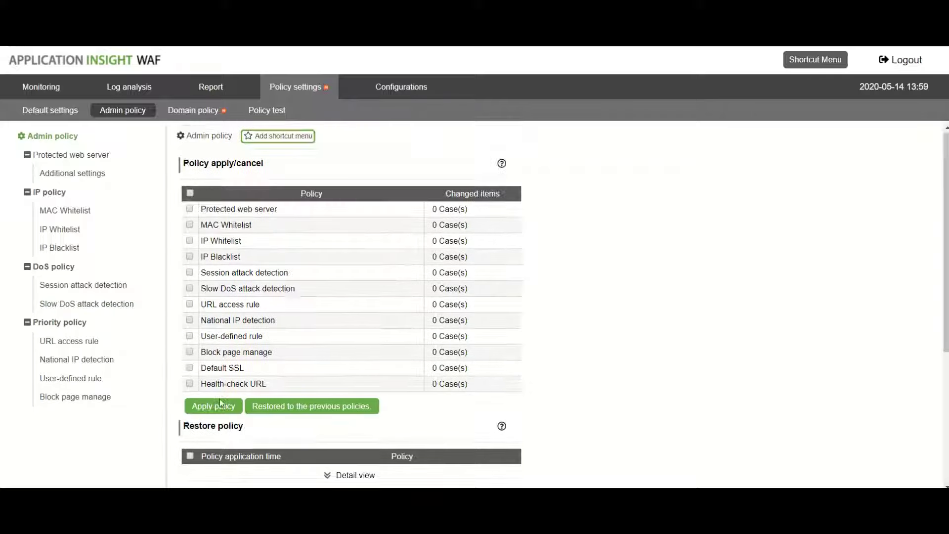
pyautogui.click(190, 195)
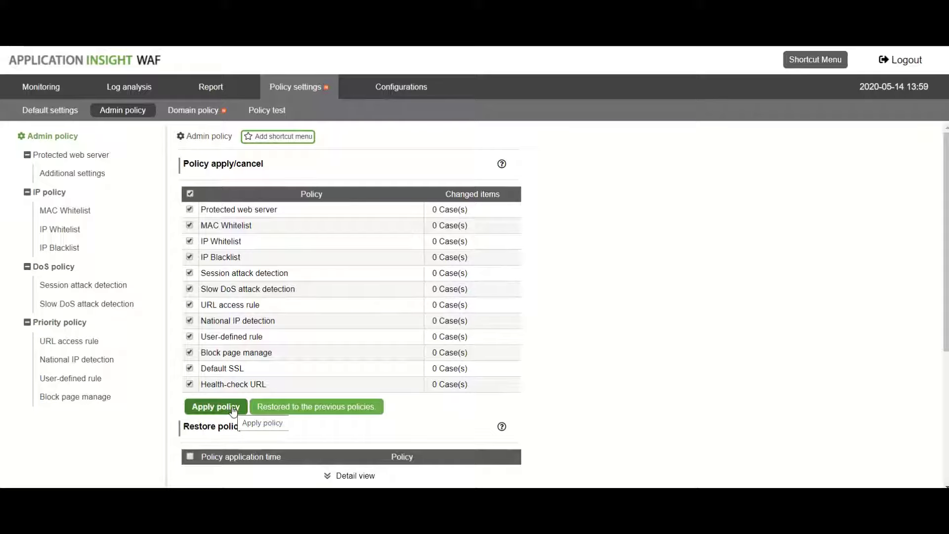
# - Look through the admin policy's additional settings and its IP, DoS and priority policy pages, including URL access rule and National IP detection
pyautogui.click(52, 178)
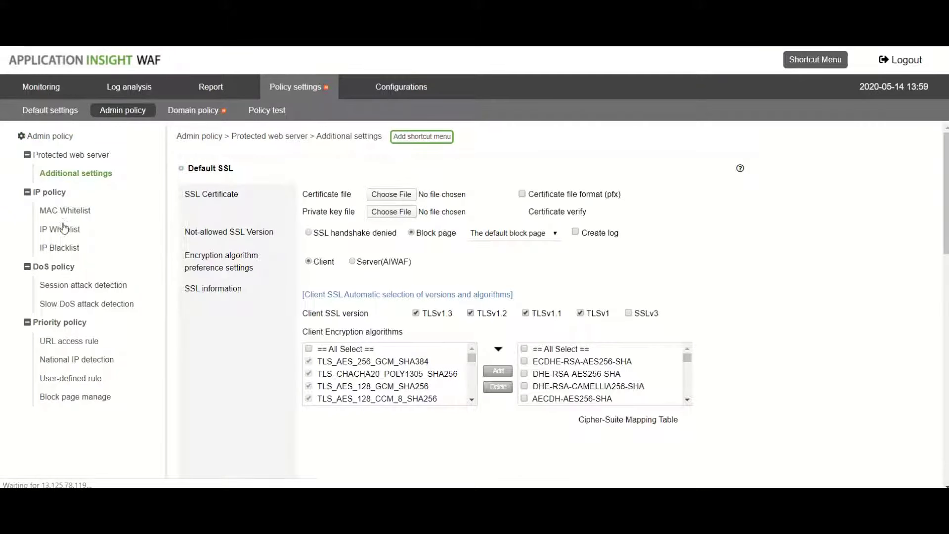
pyautogui.click(63, 216)
pyautogui.click(65, 228)
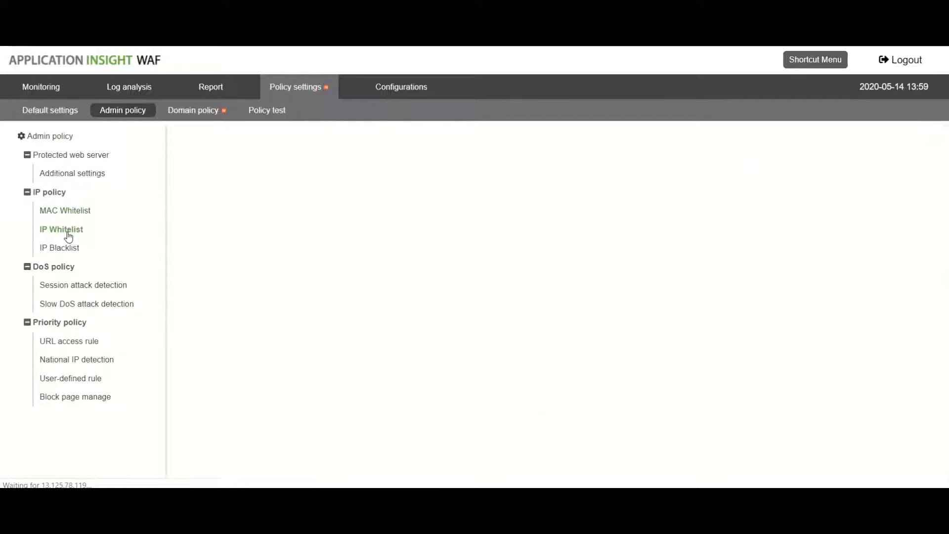
pyautogui.click(65, 247)
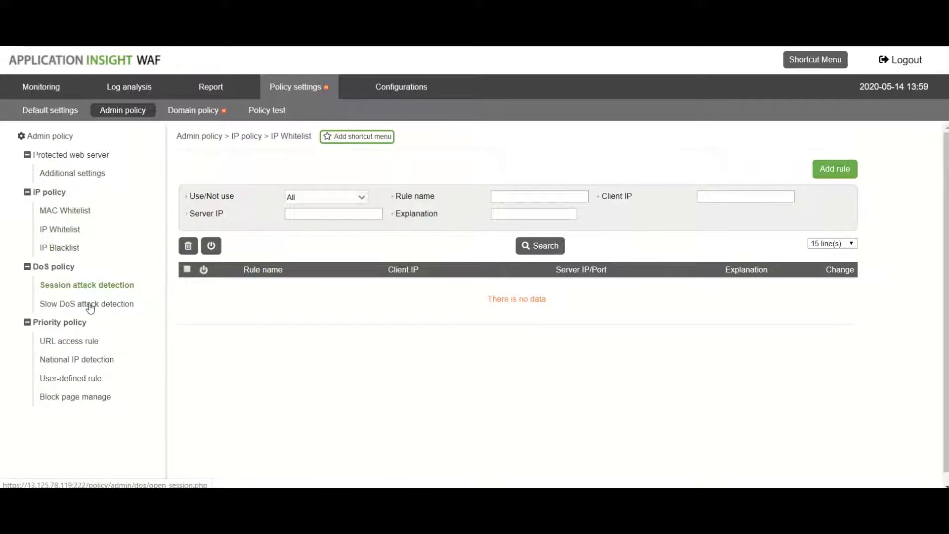
pyautogui.click(89, 304)
pyautogui.click(86, 346)
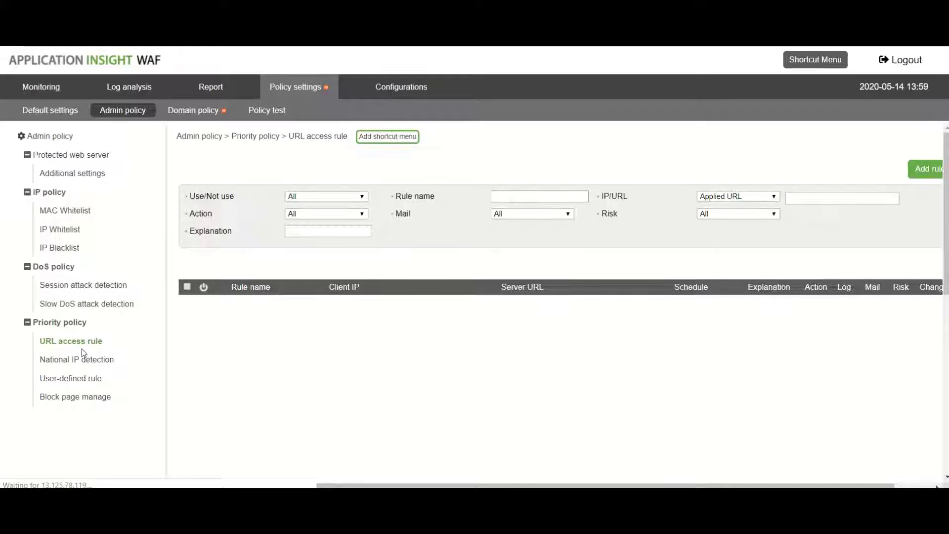
pyautogui.click(90, 366)
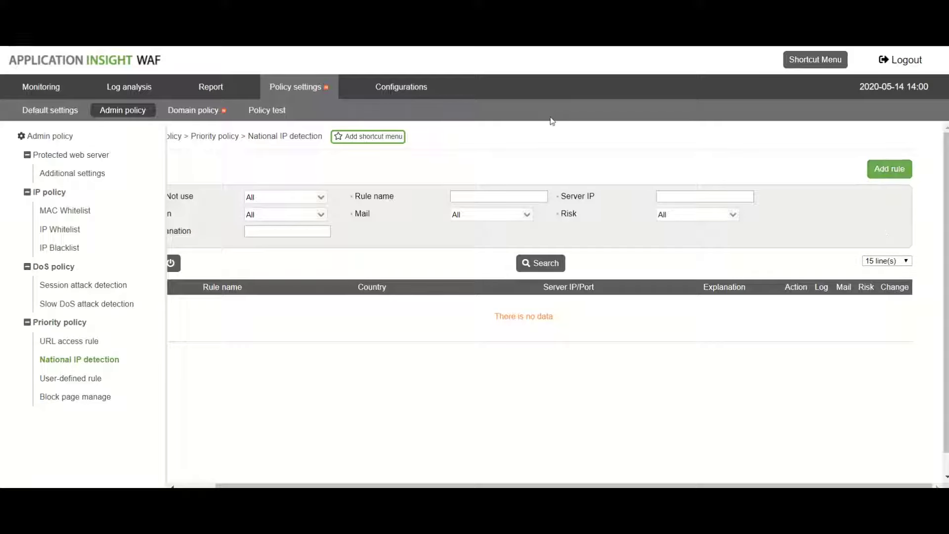
# - View the domain policy's apply/cancel list and the policy test's request and response fields
pyautogui.click(190, 113)
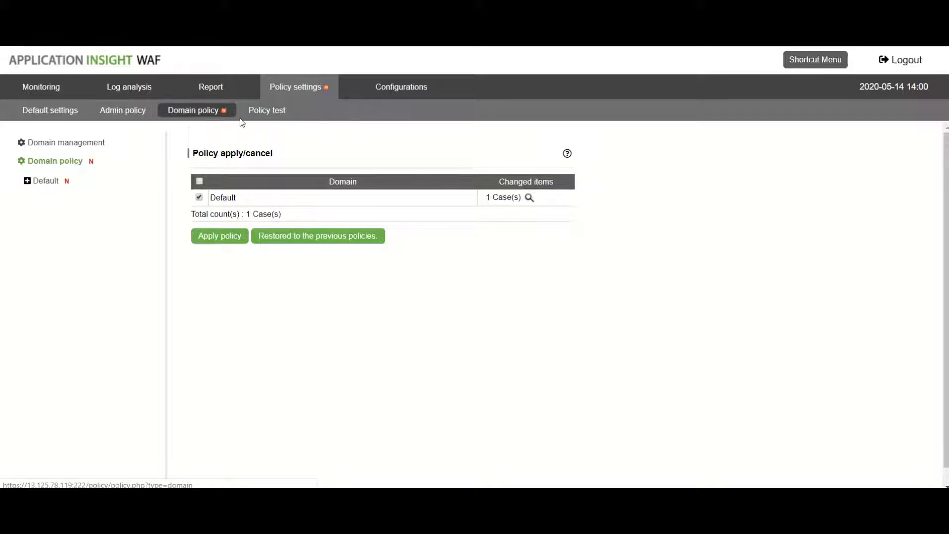
pyautogui.click(282, 114)
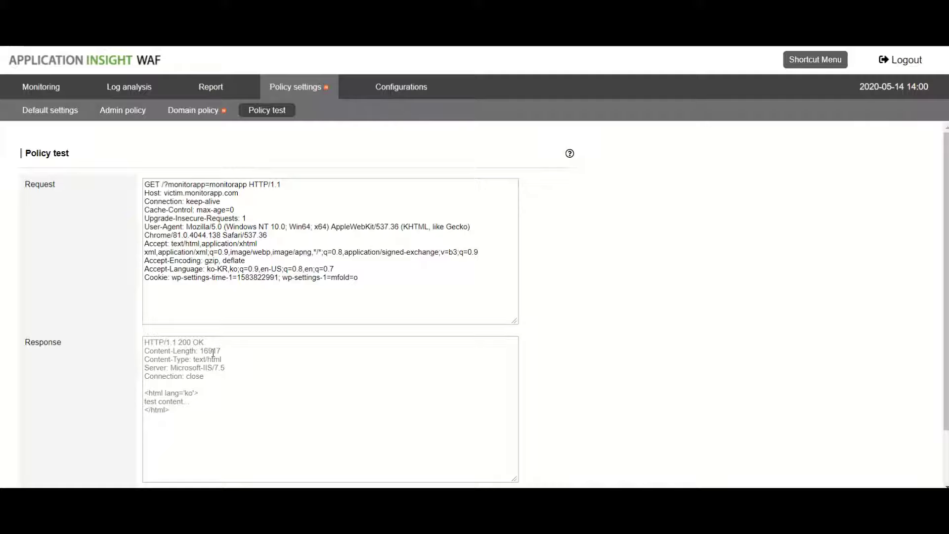
# - Open the form for adding an administrator and review its account, permission, allowed IP and recipient e-mail fields
pyautogui.moveTo(409, 90)
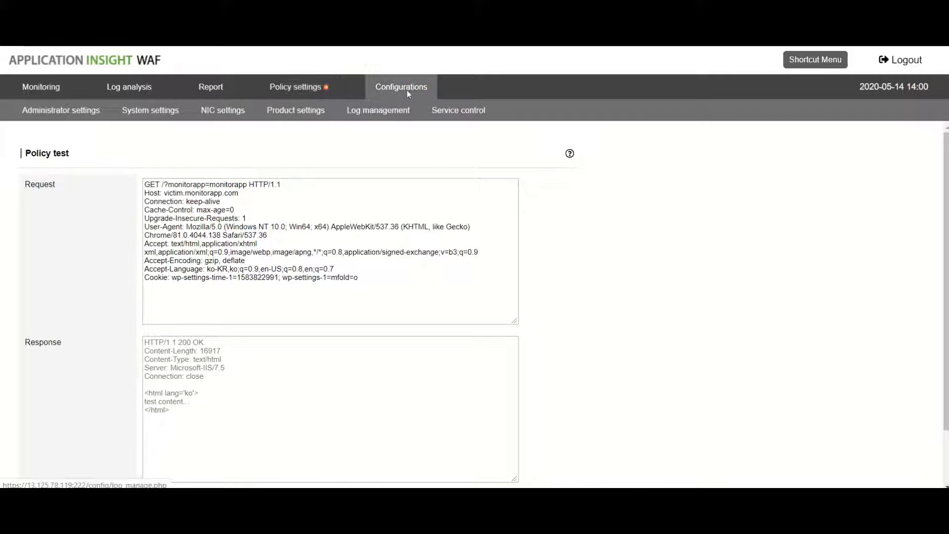
pyautogui.click(88, 115)
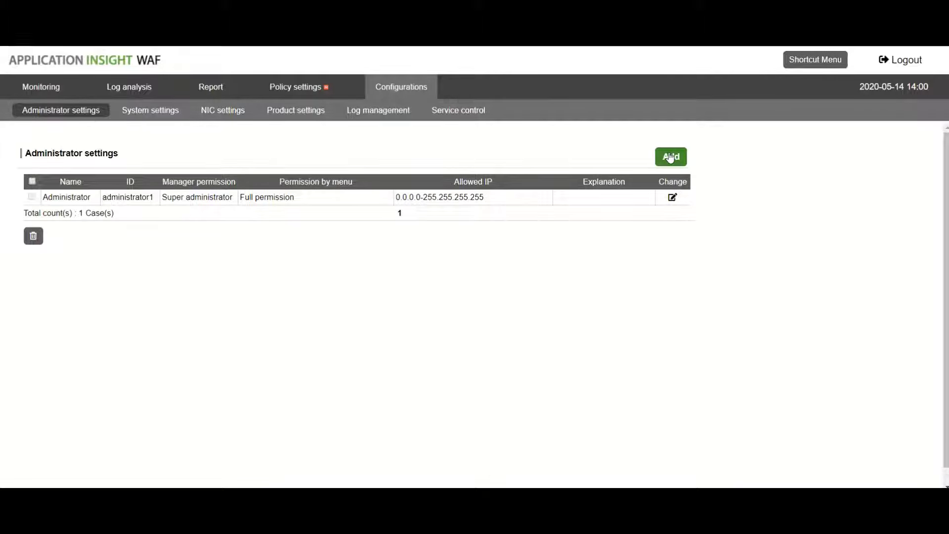
pyautogui.click(671, 158)
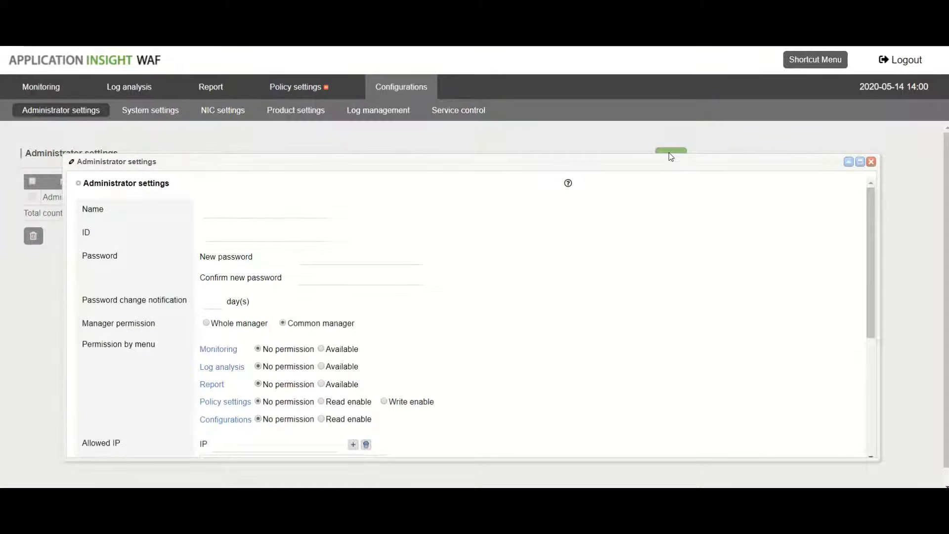
pyautogui.scroll(-3, 268, 227)
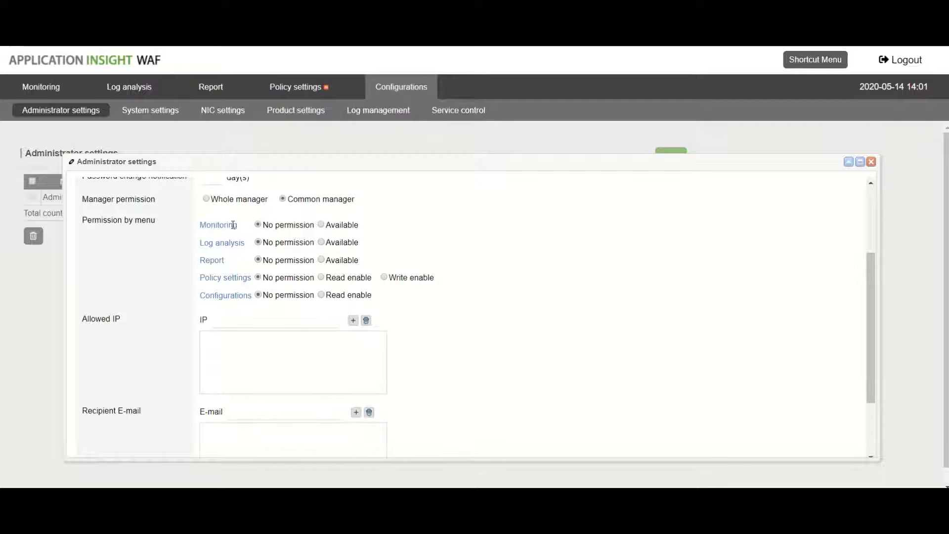
# - Try the Available permission for Monitoring, Log analysis and Report in the new administrator form, and close the form without saving
pyautogui.moveTo(233, 225); pyautogui.dragTo(212, 223)
pyautogui.click(324, 244)
pyautogui.click(321, 260)
pyautogui.click(322, 226)
pyautogui.scroll(3, 324, 297)
pyautogui.click(209, 143)
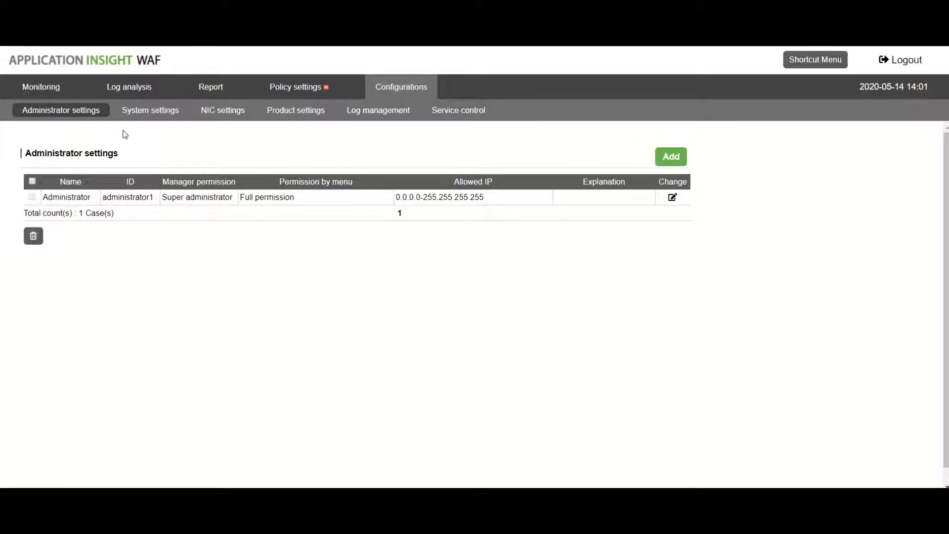
# - Open the system settings in the configurations
pyautogui.click(135, 112)
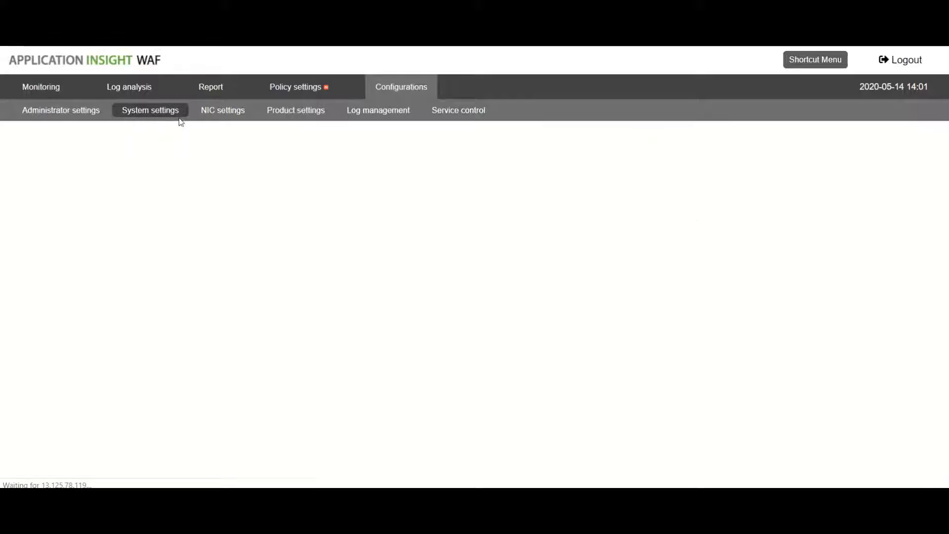